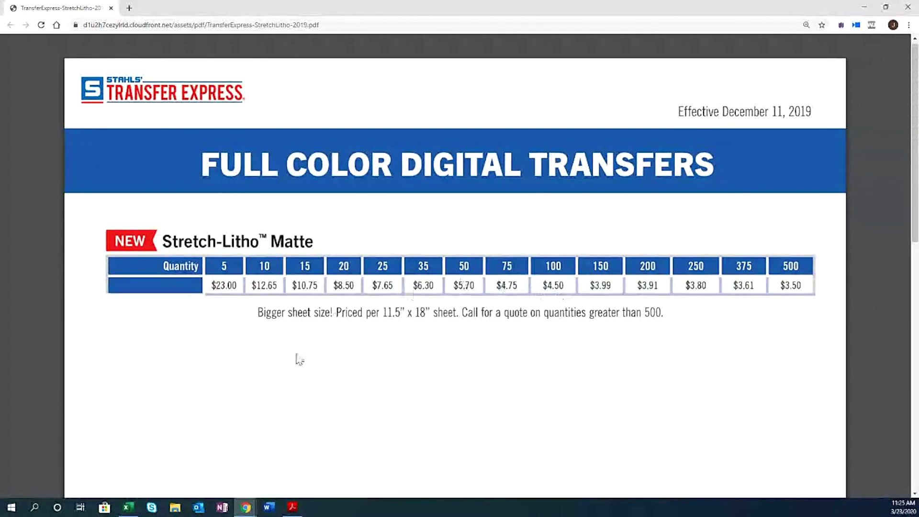
Switch to the Planning SLM Ideas workbook in Excel and set the Master Formula sheet's zoom to 200%.
mouse_move(129, 509)
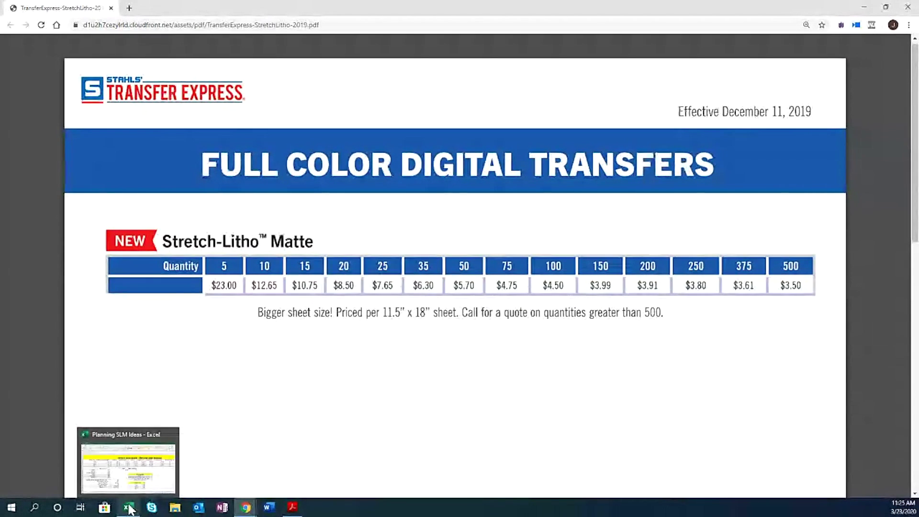
click(131, 464)
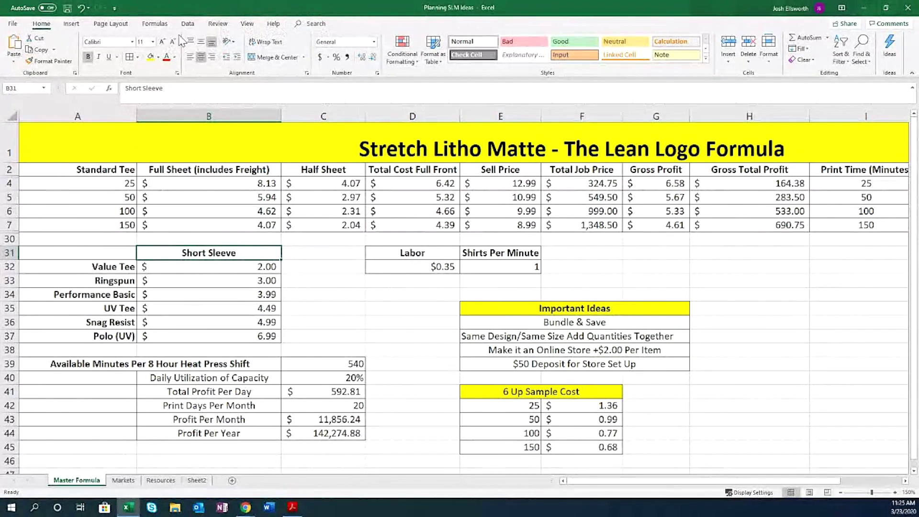
click(248, 25)
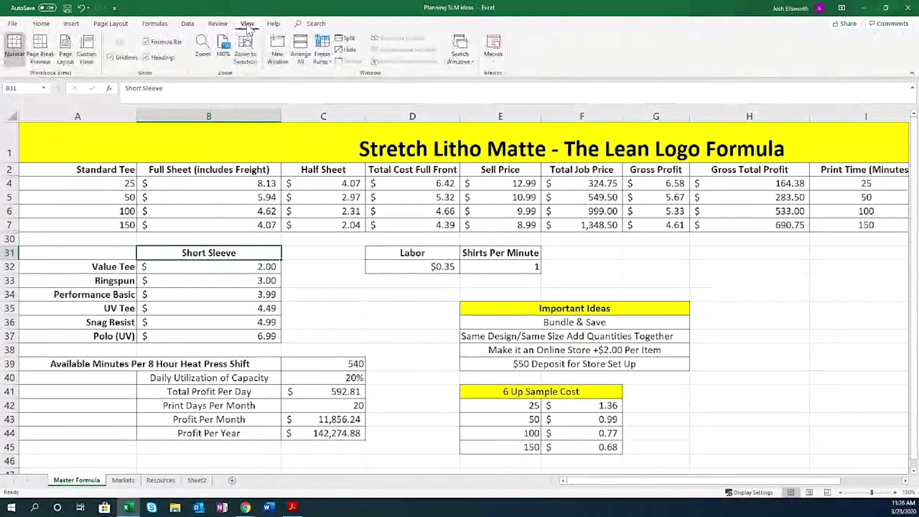
click(200, 48)
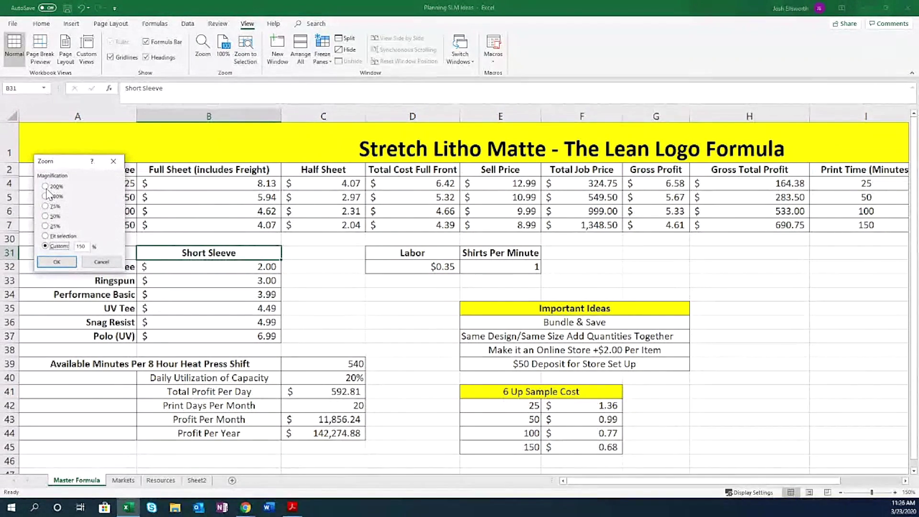
click(56, 261)
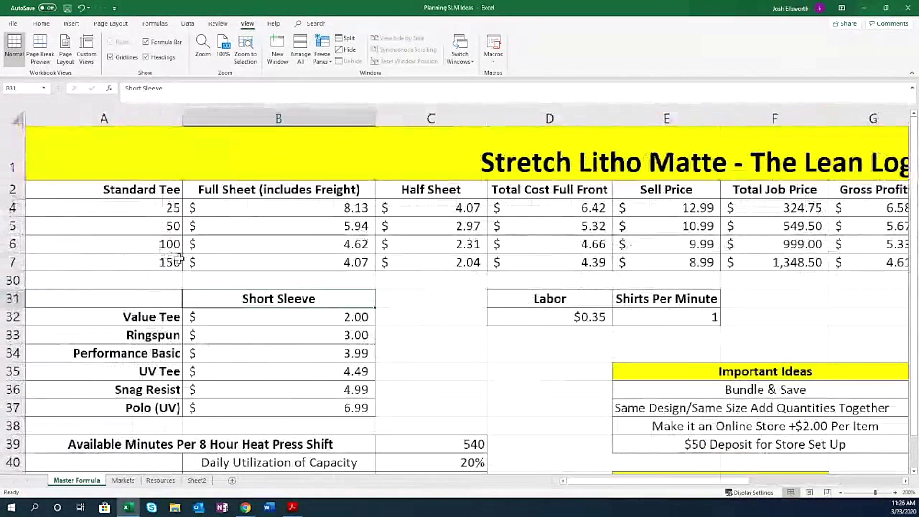
Review the standard tee quantity tiers and their full sheet costs including freight.
click(153, 208)
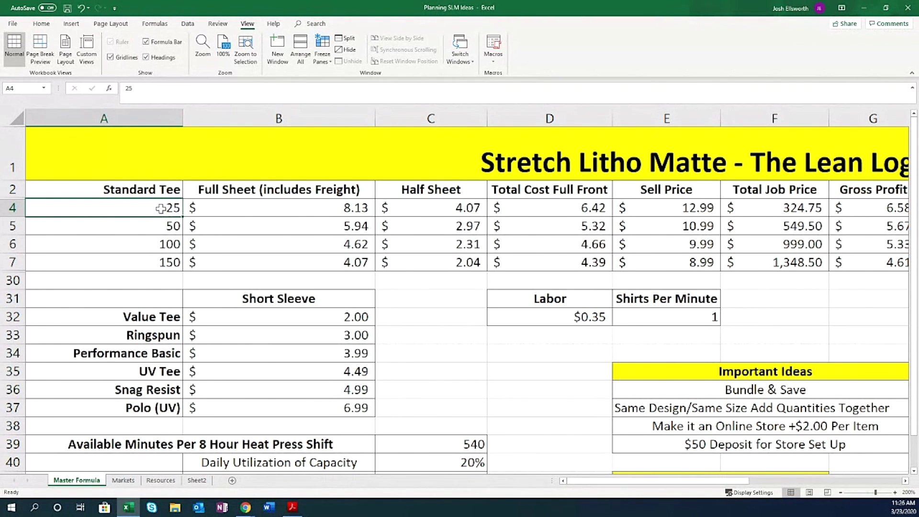
click(158, 227)
click(154, 245)
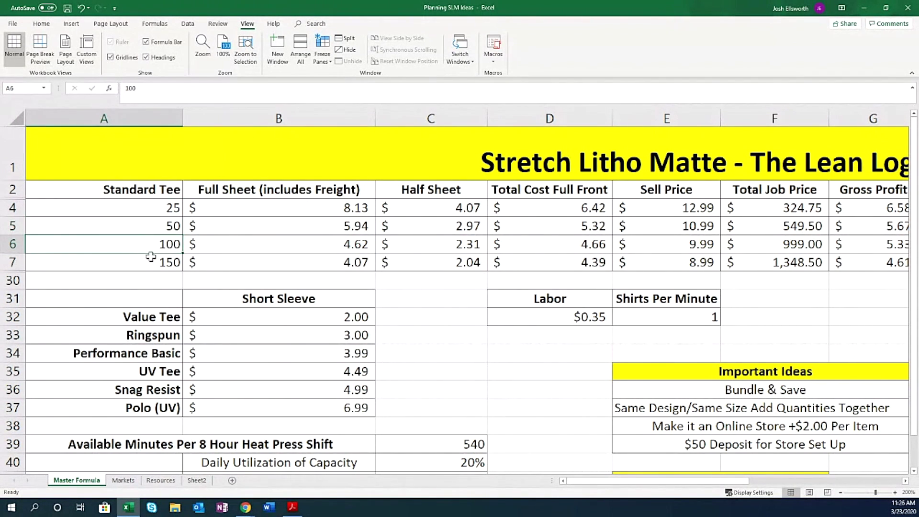
click(151, 263)
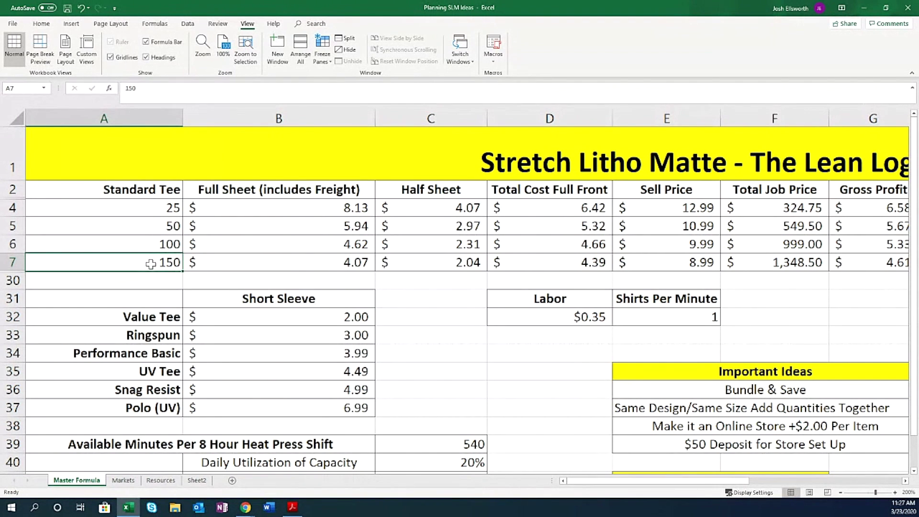
click(158, 208)
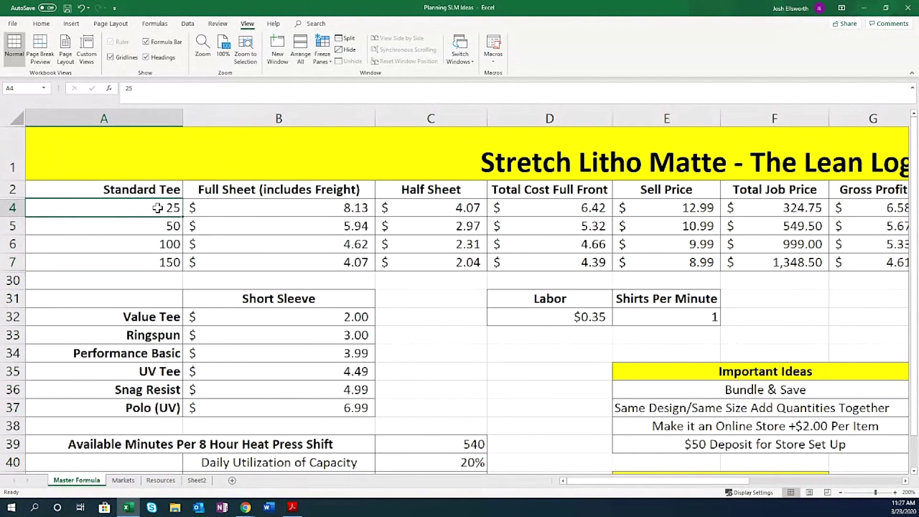
key(Right)
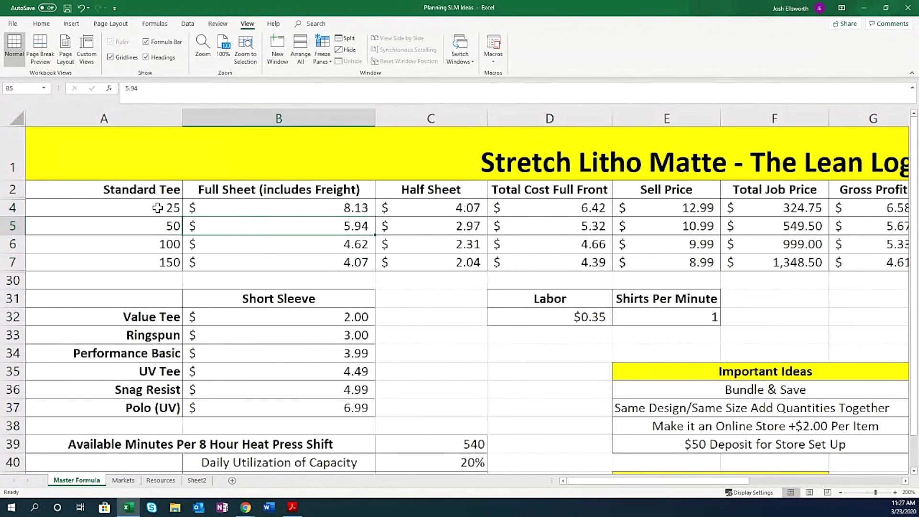
key(Down)
key(Down)
key(Up)
key(Up)
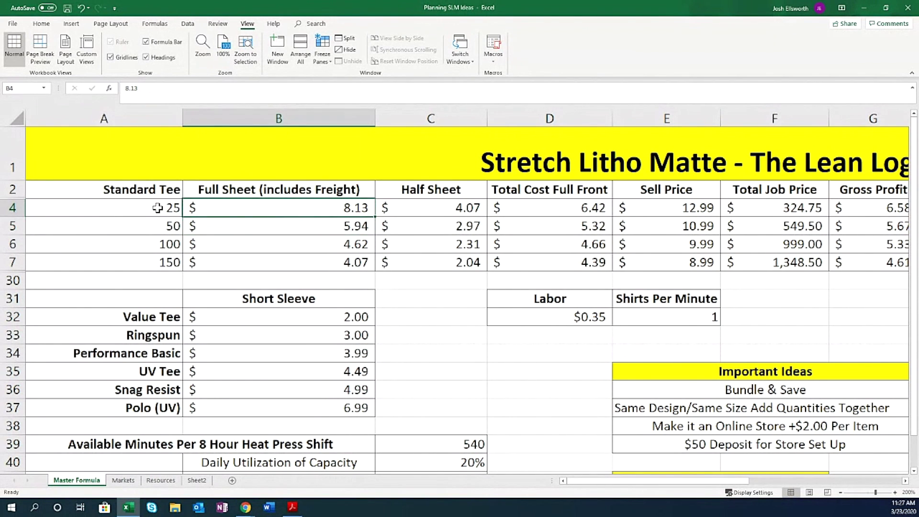
key(Down)
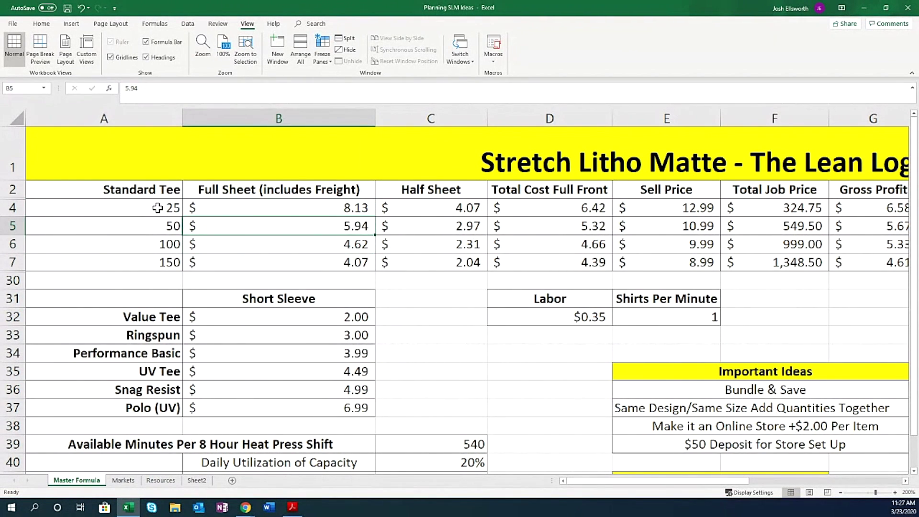
key(Up)
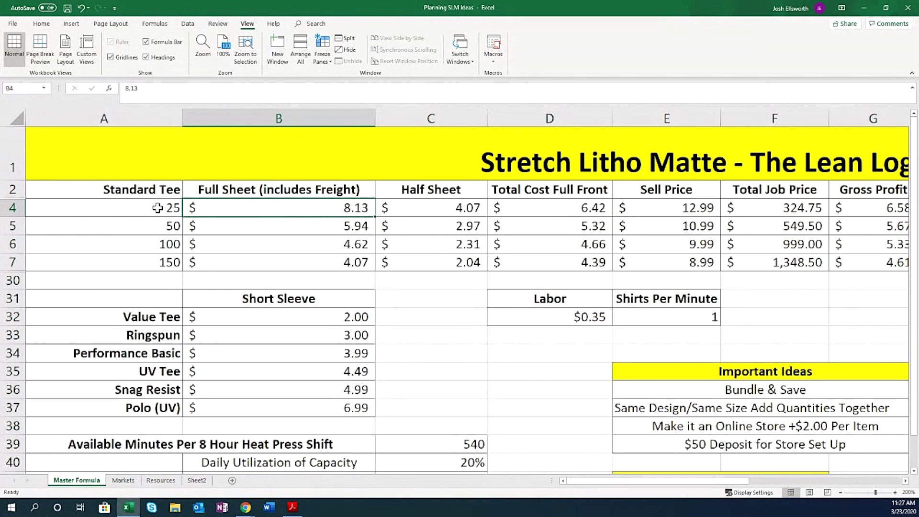
key(Down)
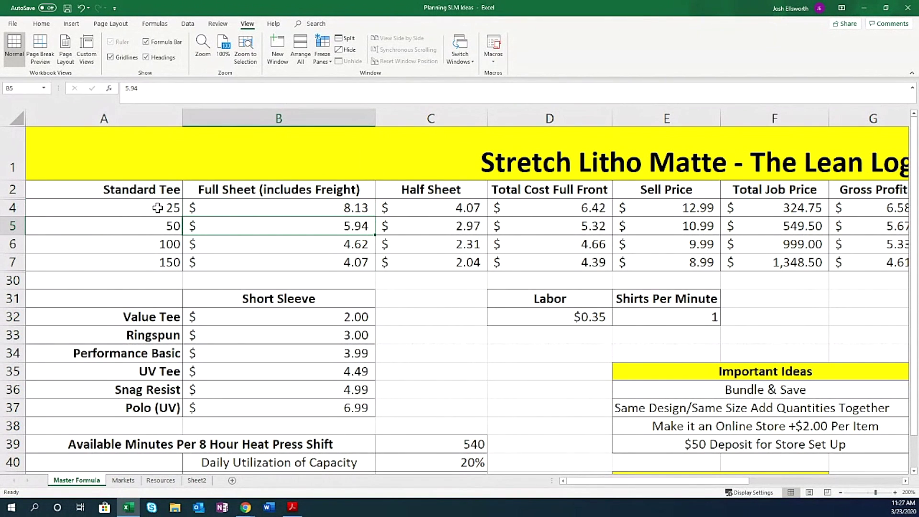
key(Up)
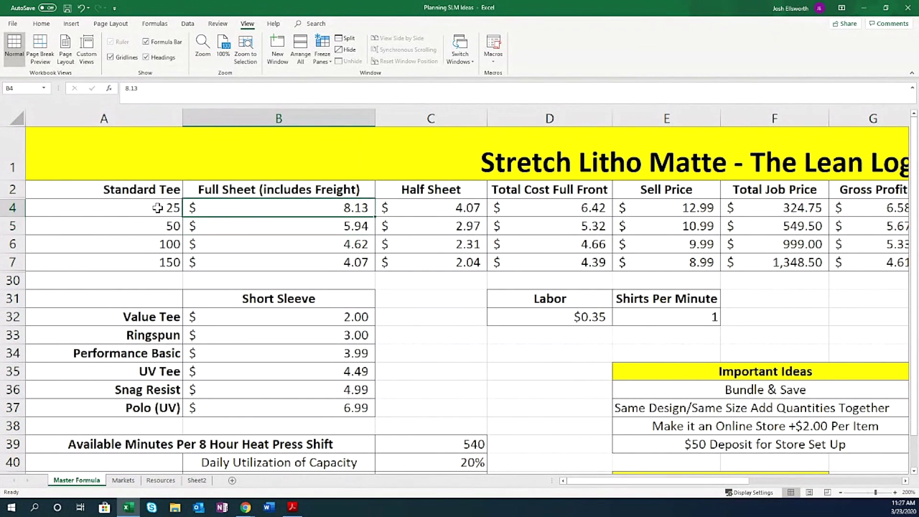
Examine the half sheet cost formulas for each quantity tier against the full sheet costs.
key(Right)
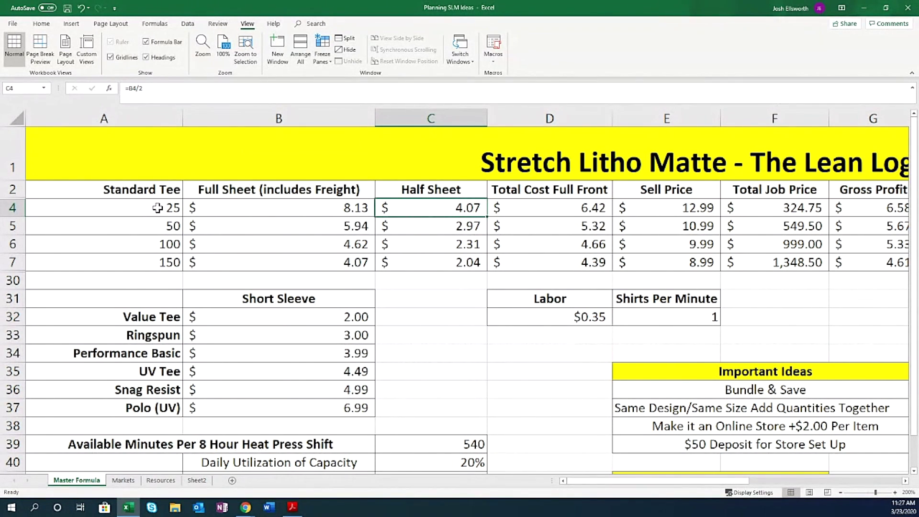
key(Down)
key(Left)
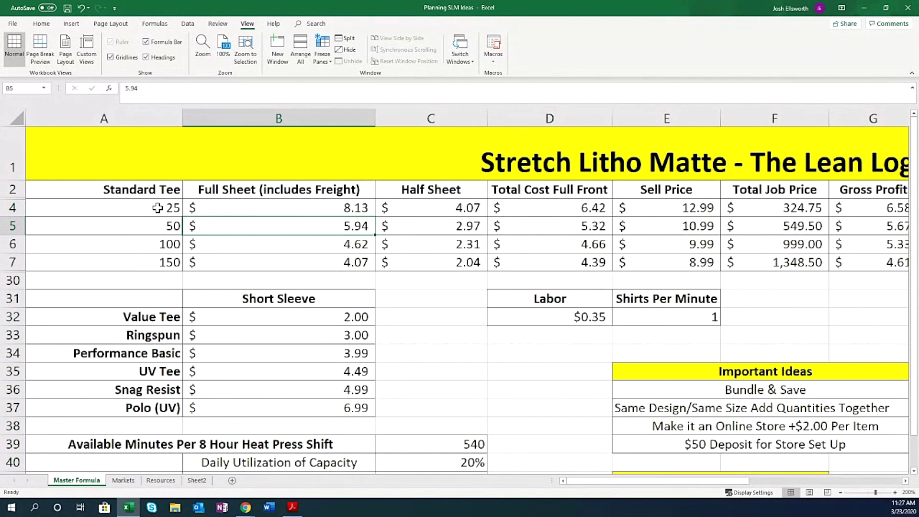
key(Right)
key(Down)
key(Down)
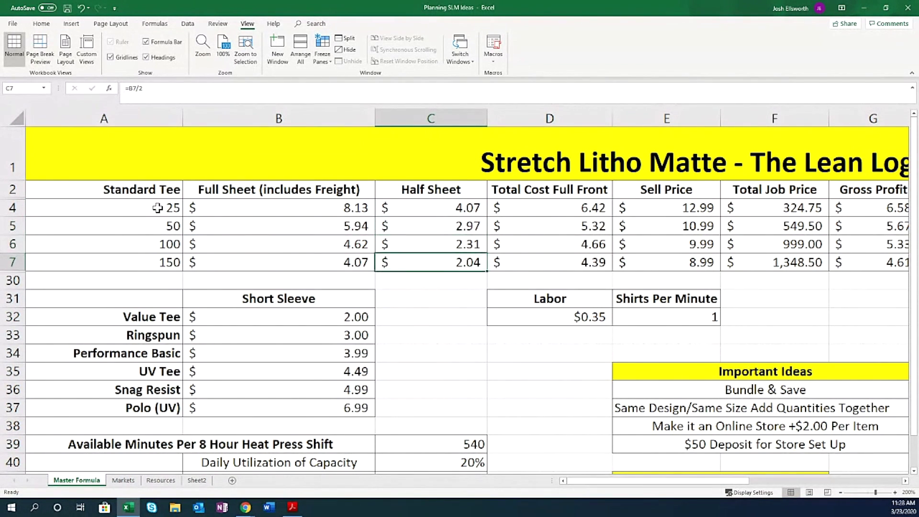
key(Up)
key(Up)
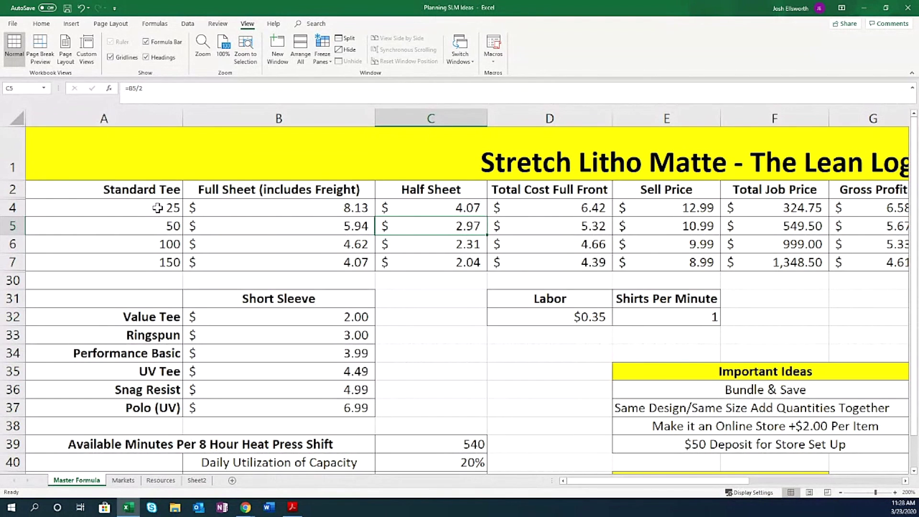
key(Up)
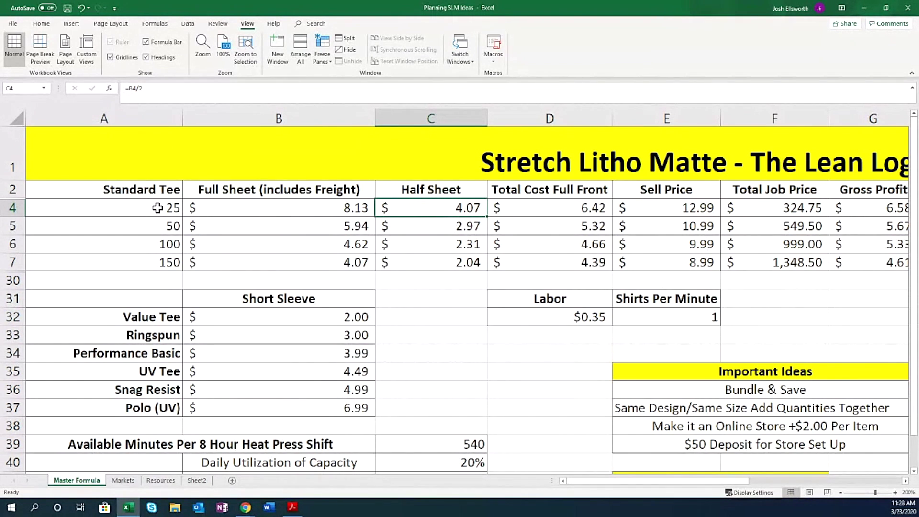
key(Down)
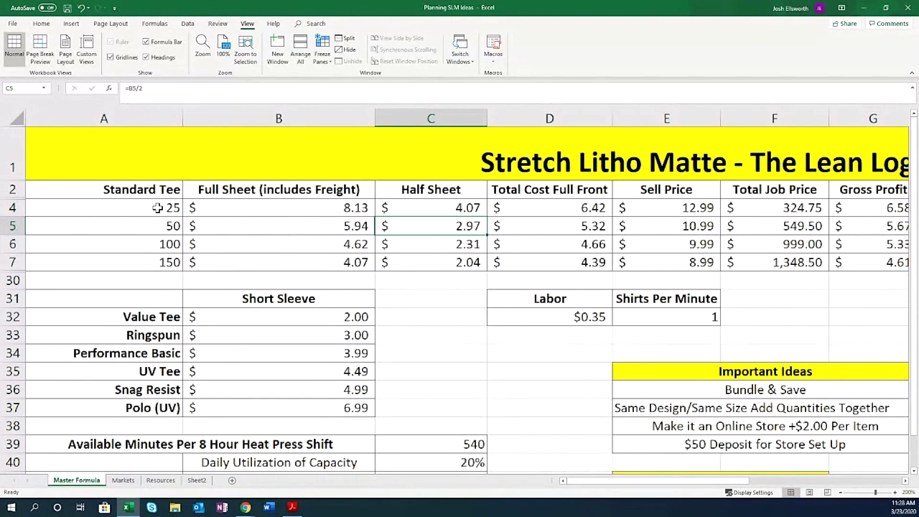
Inspect how the total full-front cost is built up, including the Value Tee price it refers to.
key(Right)
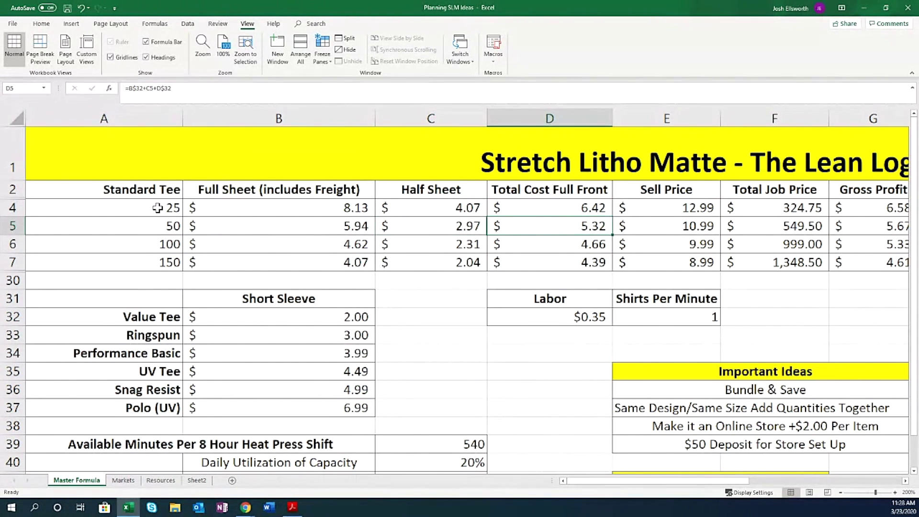
key(Up)
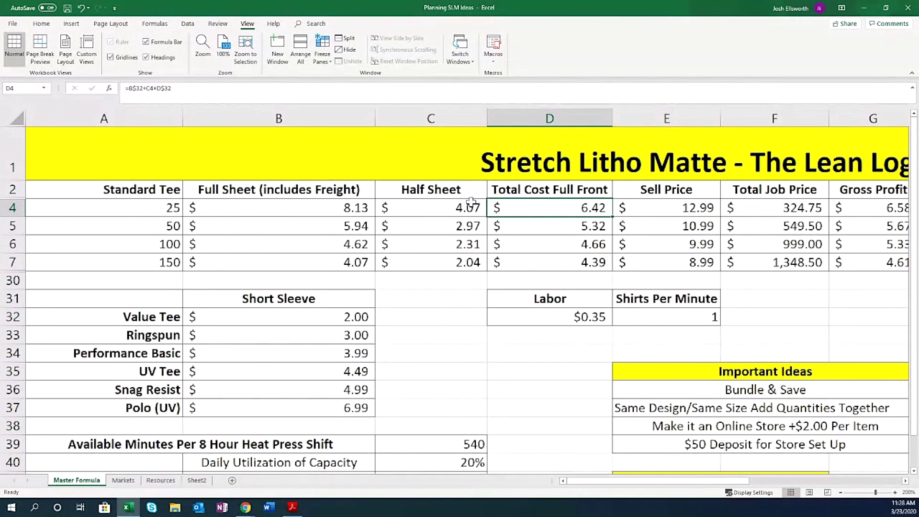
click(532, 192)
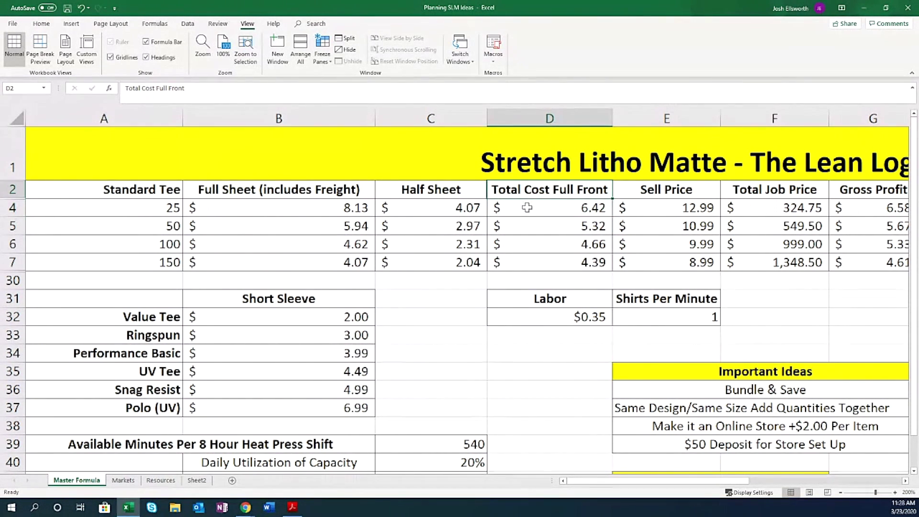
click(527, 207)
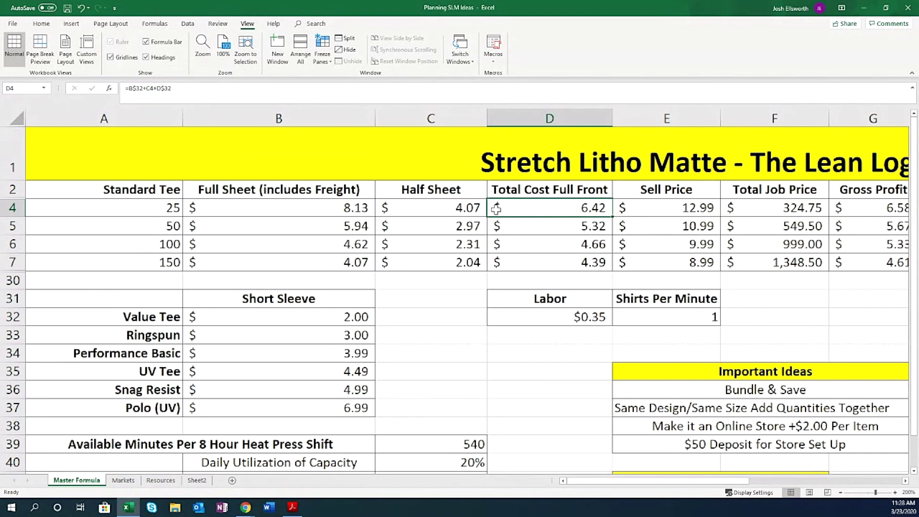
click(323, 318)
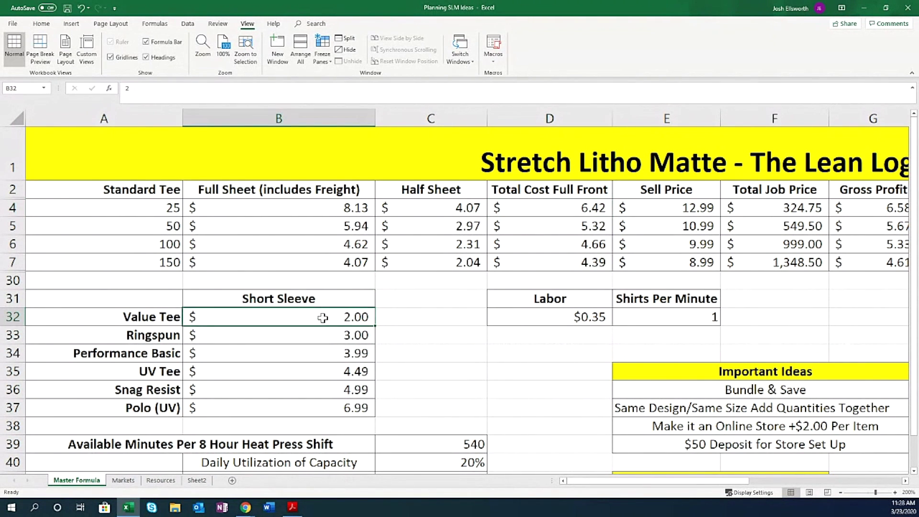
click(585, 213)
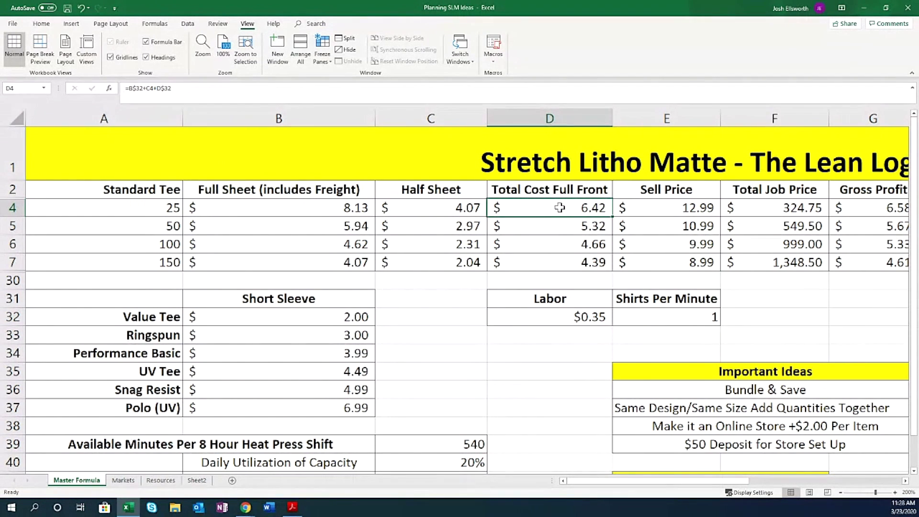
Compare the sell price and total job price across the quantity tiers, and check the gross profit for the 25-piece tier.
click(643, 208)
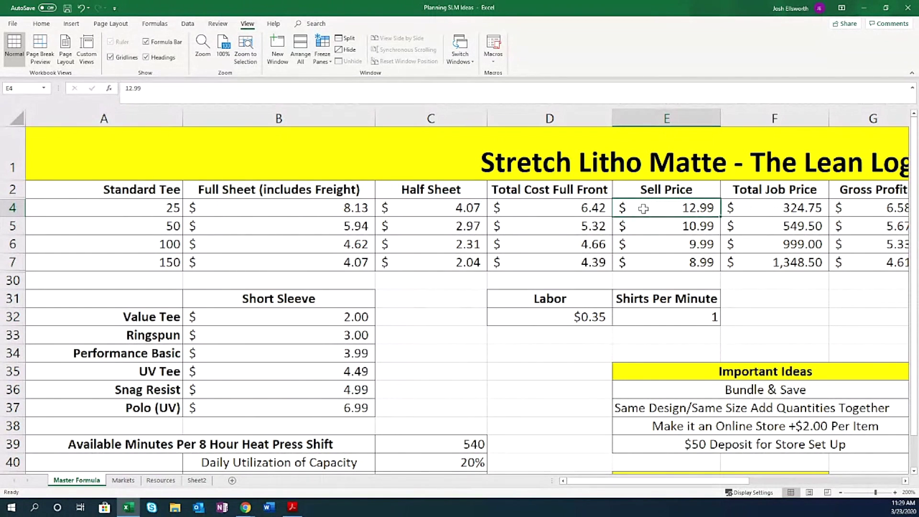
key(Right)
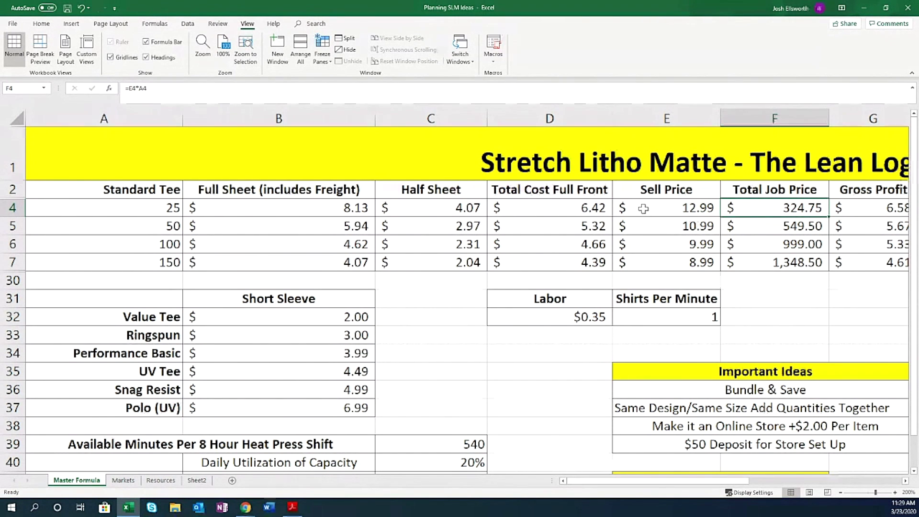
key(Down)
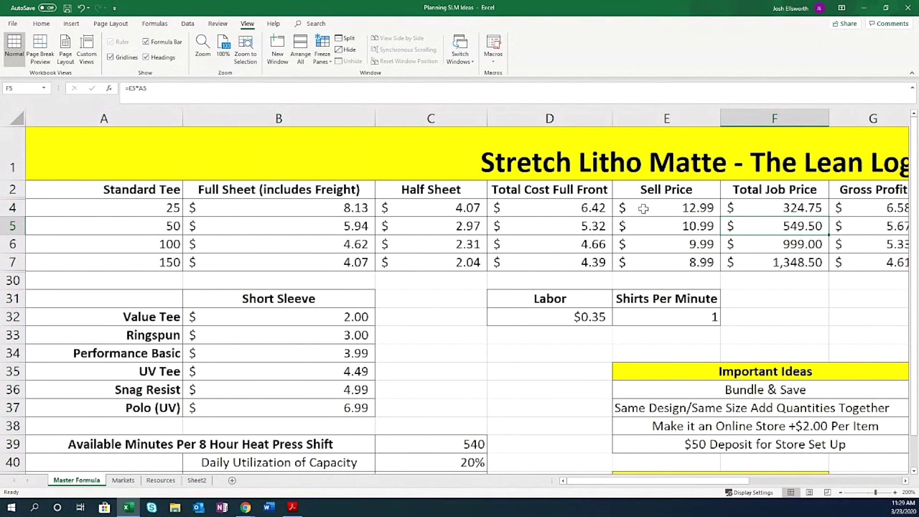
key(Down)
key(Left)
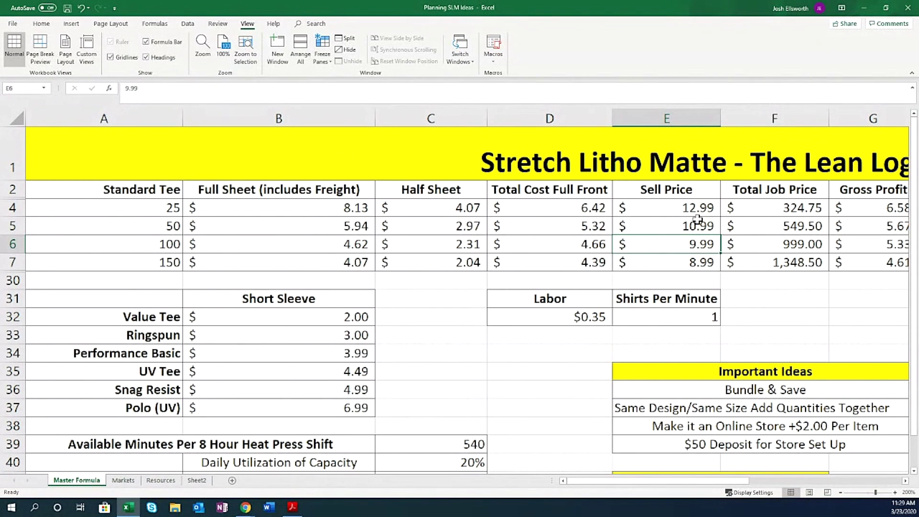
key(Up)
key(Up)
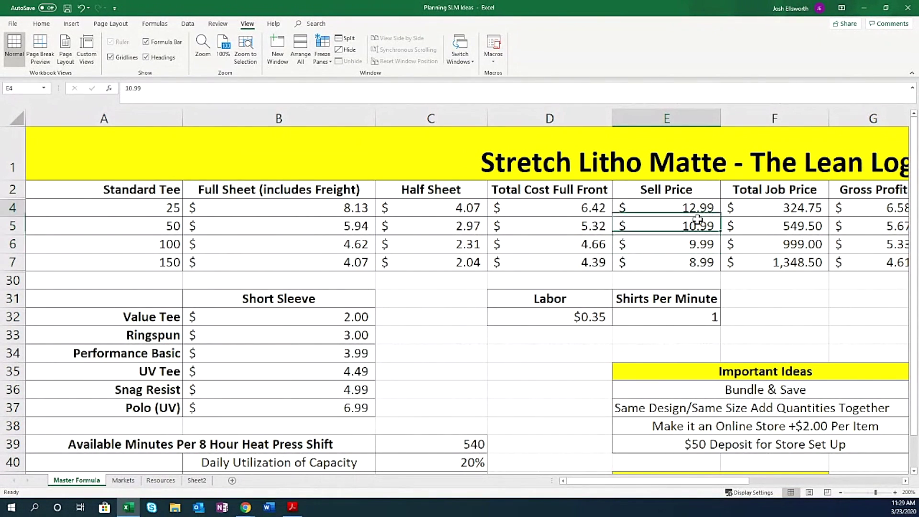
key(Right)
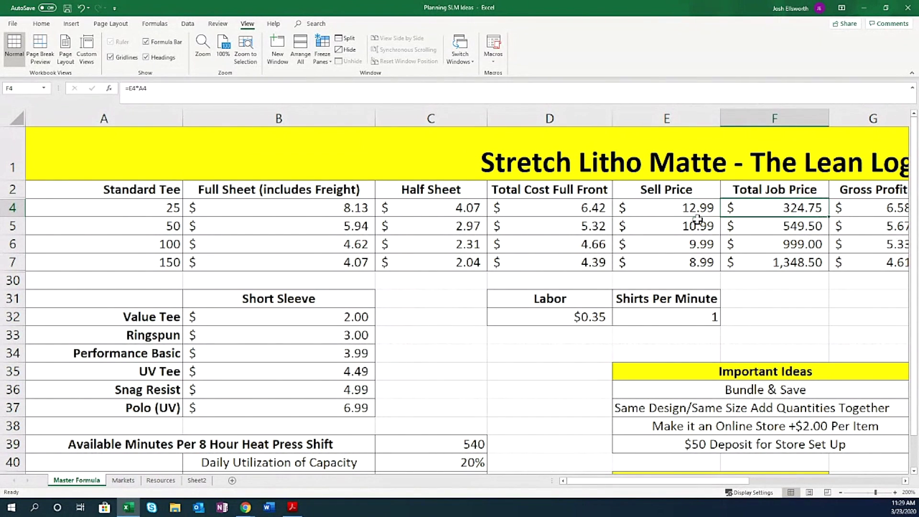
key(Right)
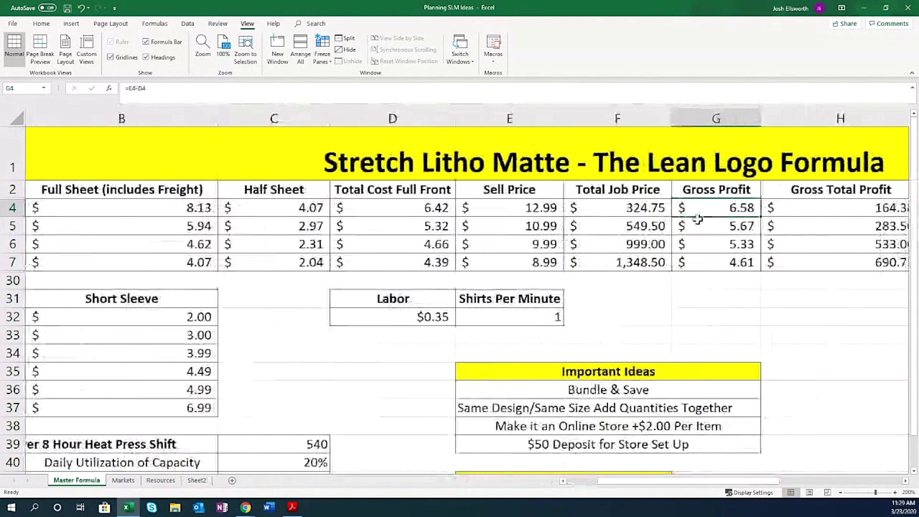
key(Left)
key(Right)
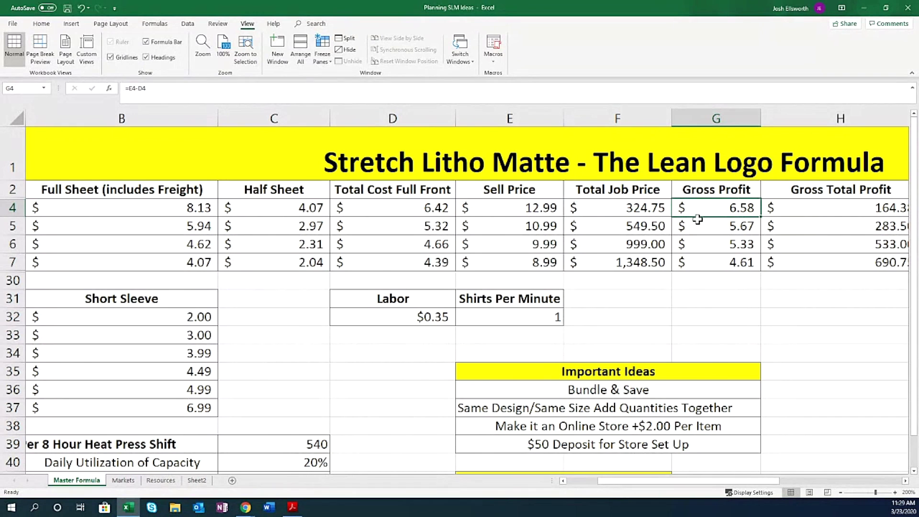
Compare the gross profit of the 25- and 50-piece tiers, and check how the 25-piece gross total profit is calculated.
key(Down)
key(Up)
key(Down)
key(Up)
key(Right)
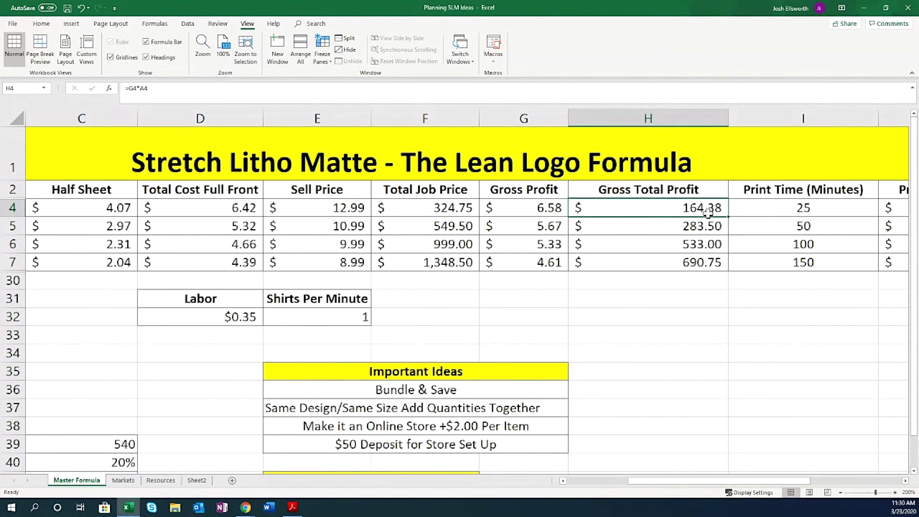
Inspect the print time, profit per minute and freight for the 25-piece tier.
click(780, 212)
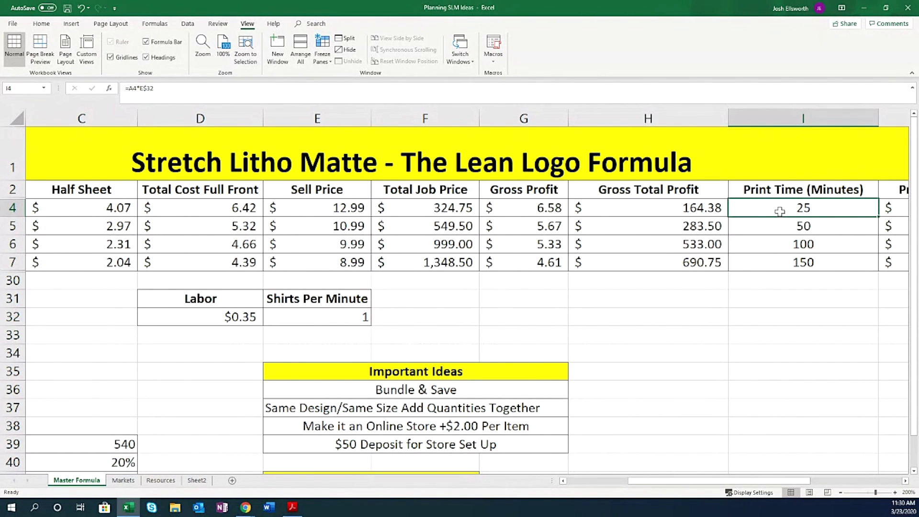
key(Right)
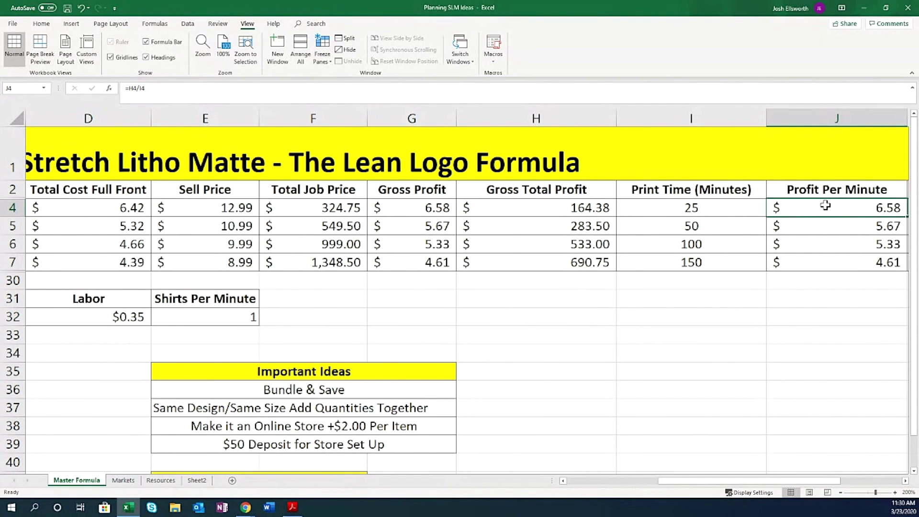
scroll(825, 206, right, 2)
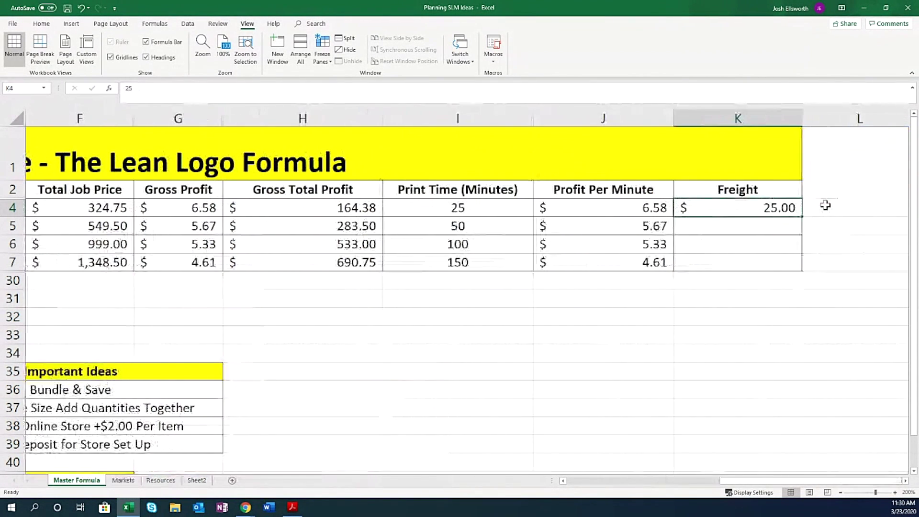
key(Left)
key(Left)
key(Left)
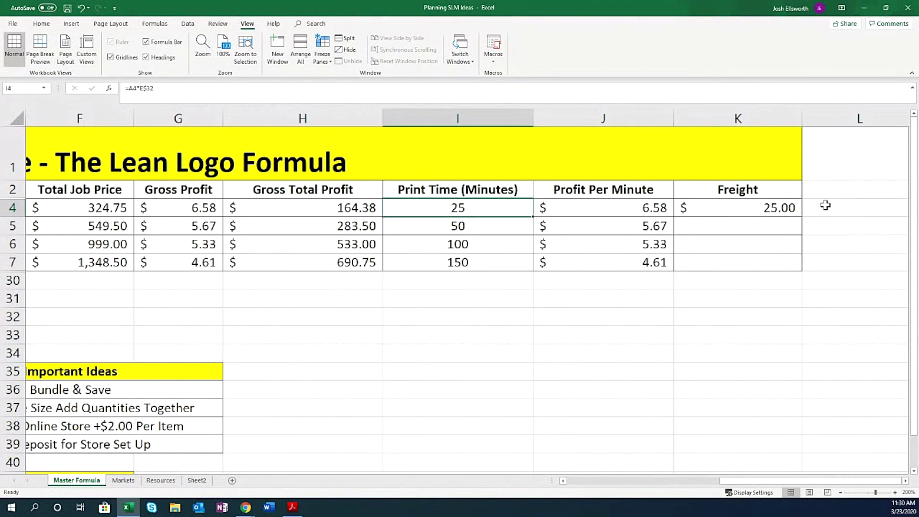
Go back to the standard tee quantities and check the full sheet cost of the 100-piece tier.
key(Left)
key(Left)
key(Left)
key(Left)
key(Left)
key(Left)
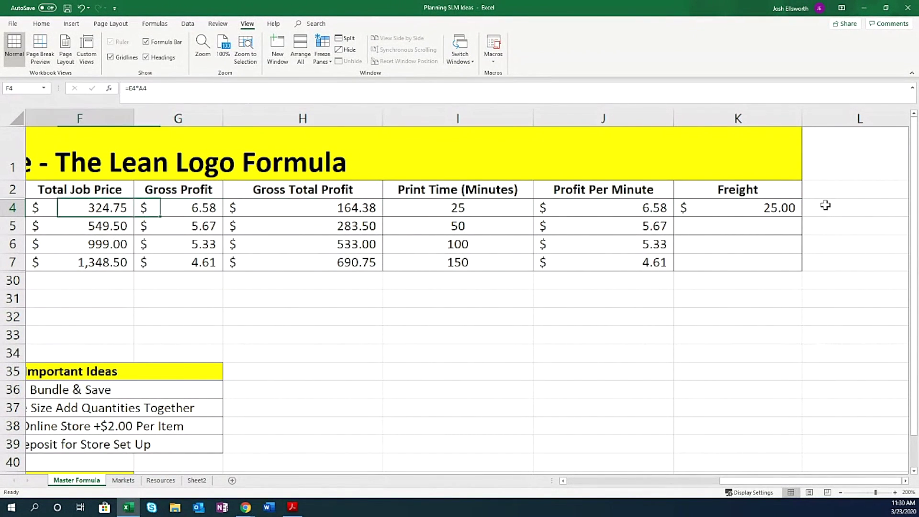
key(Down)
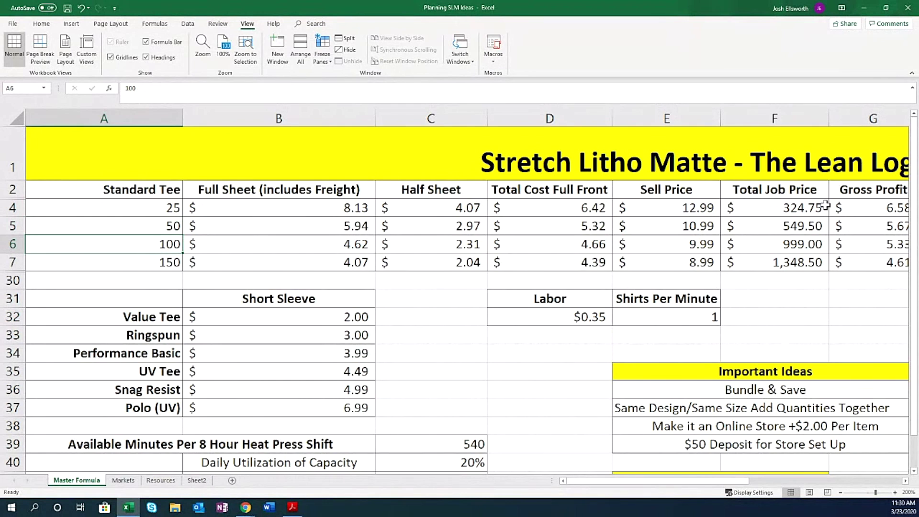
key(Right)
key(Down)
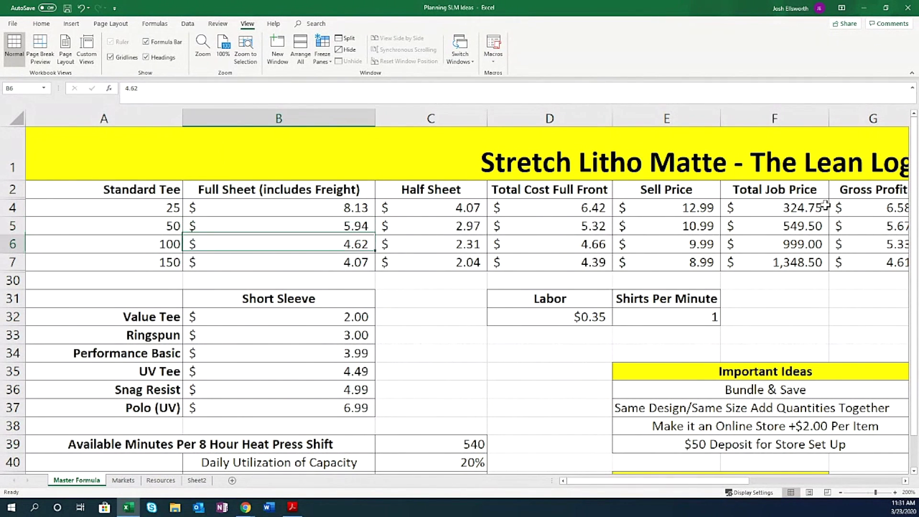
Look over the costs and sell prices of the larger quantity tiers, ending at the 50-piece total full-front cost formula.
key(Down)
key(Right)
key(Right)
key(Right)
key(Right)
key(Left)
key(Left)
key(Up)
key(Up)
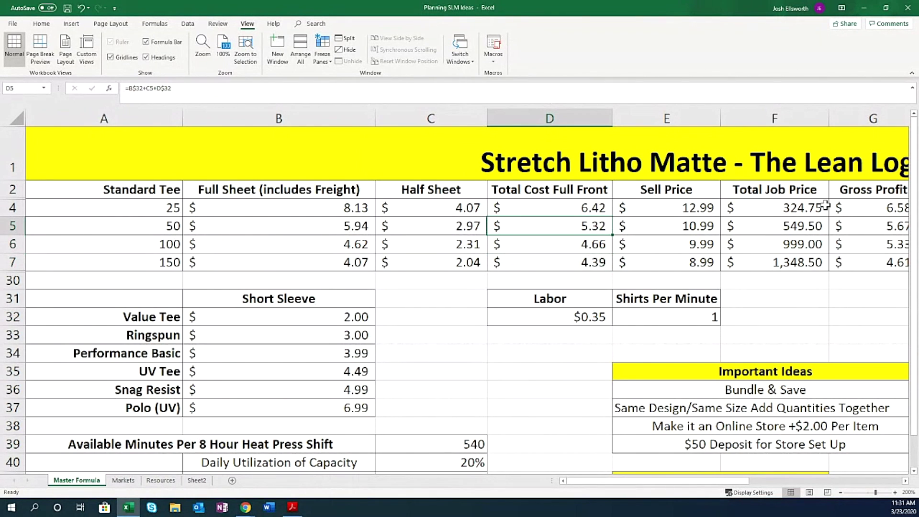
Follow the 50-piece tier from its quantity across the costs and sell price to its gross profit, and return to the quantity.
key(Left)
key(Left)
key(Left)
key(Right)
key(Right)
key(Right)
key(Right)
key(Right)
key(Right)
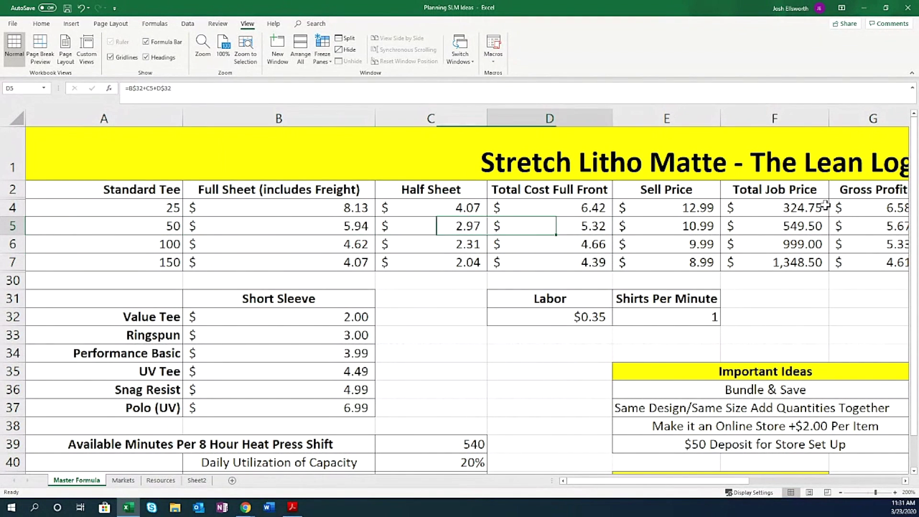
key(Left)
key(Right)
key(Right)
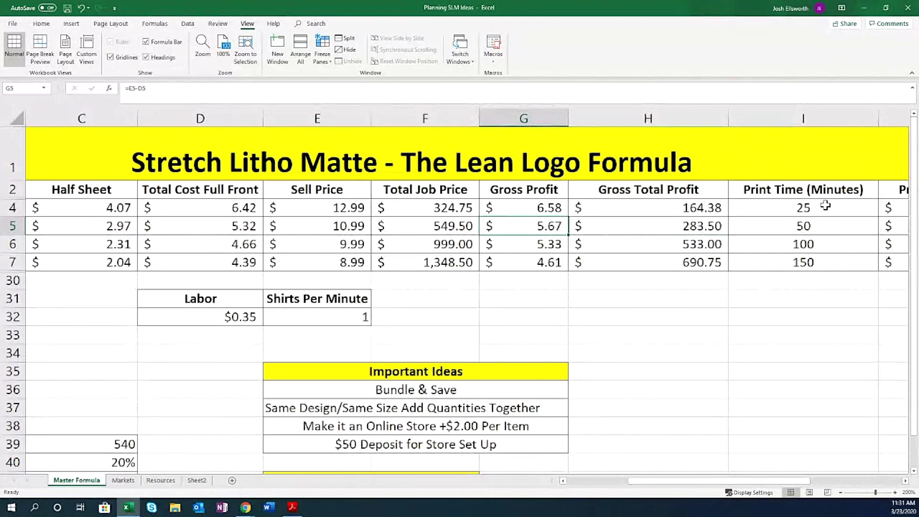
key(Home)
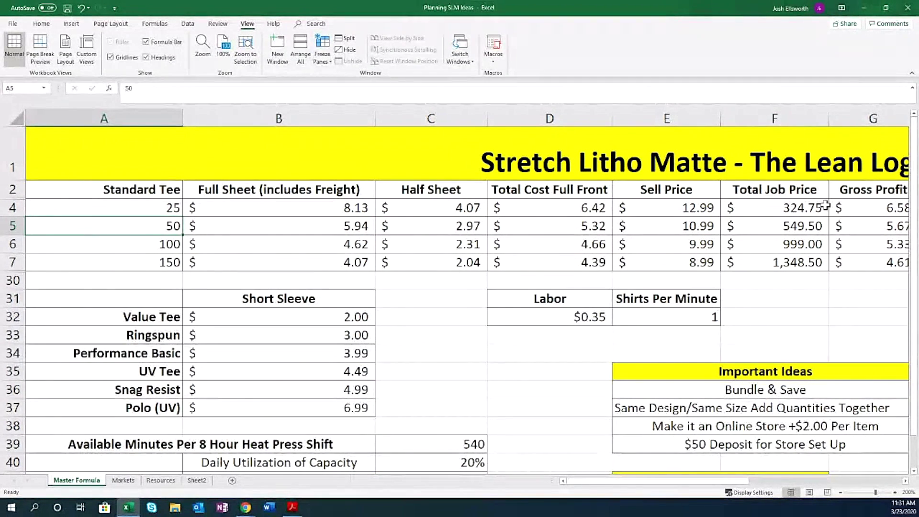